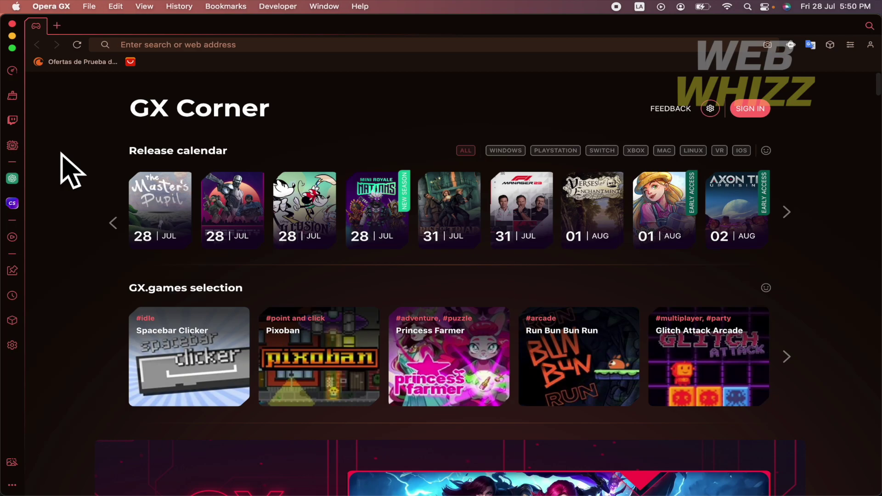
In a new tab, search Google for 'chrome web store' and open the Chrome Web Store result.
click(58, 27)
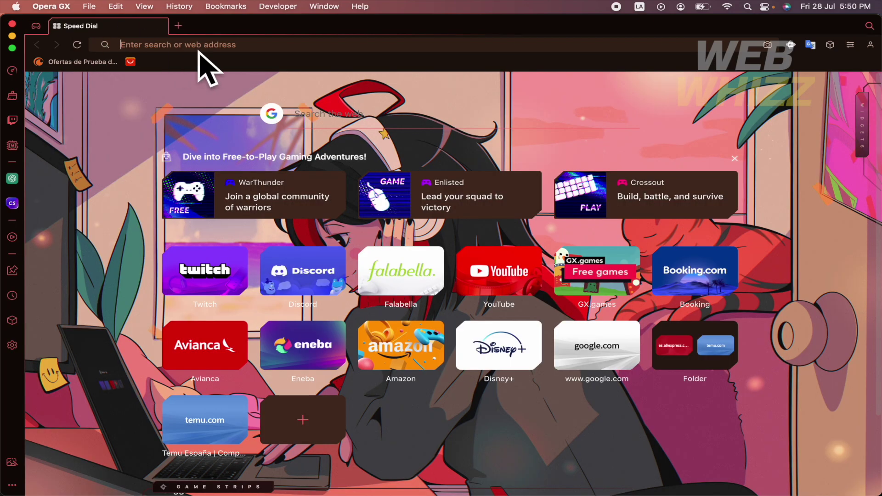
text(b)
key(BackSpace)
key(BackSpace)
text(chrome web store)
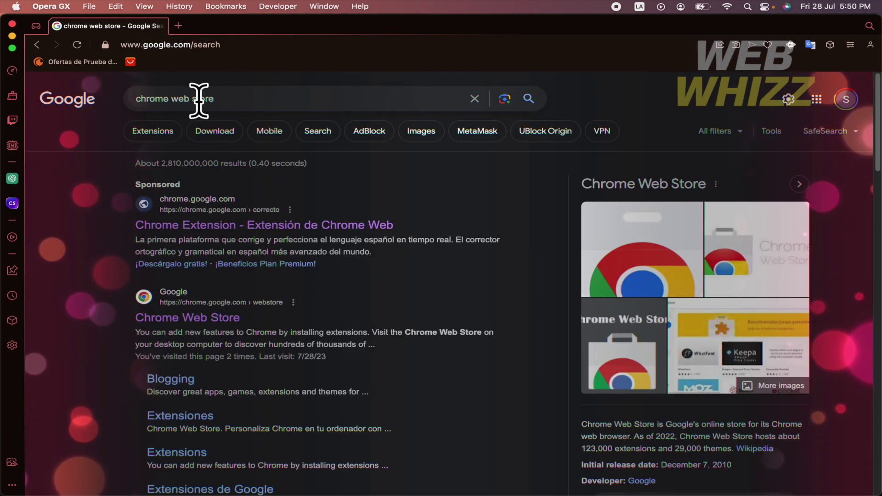
scroll(131, 379, down, 3)
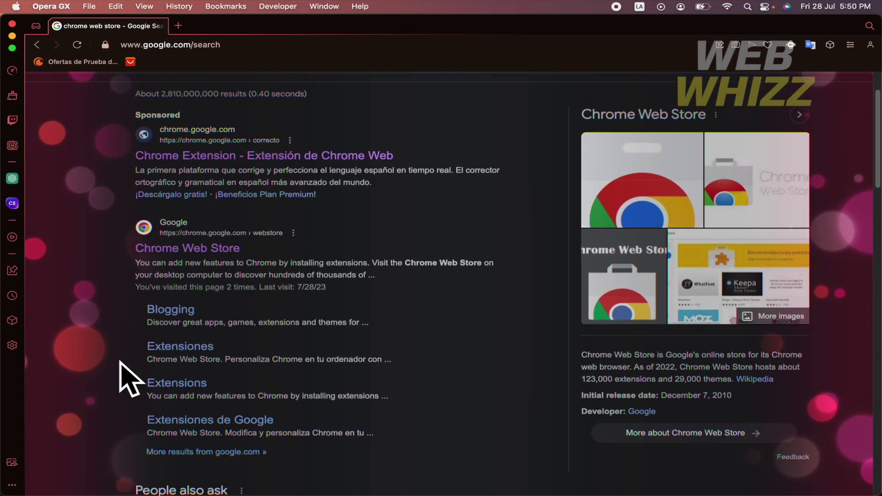
click(172, 251)
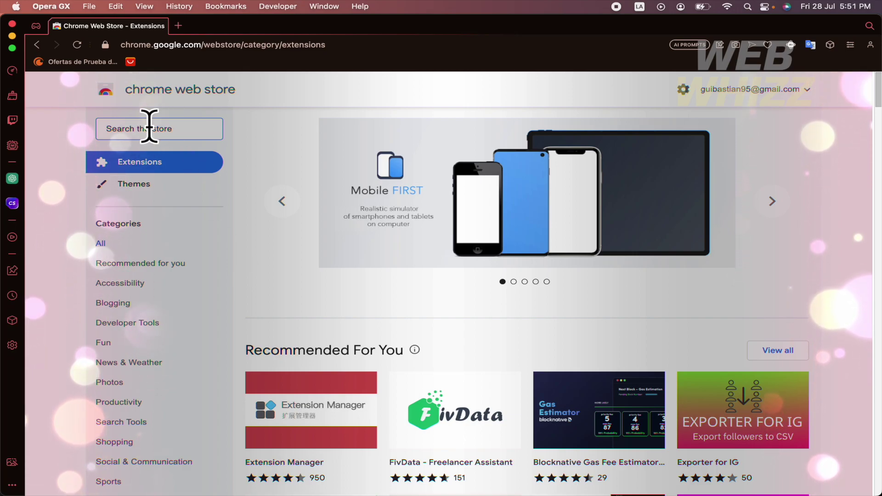
Search the Chrome Web Store for 'translate' and look through the results.
text(translate)
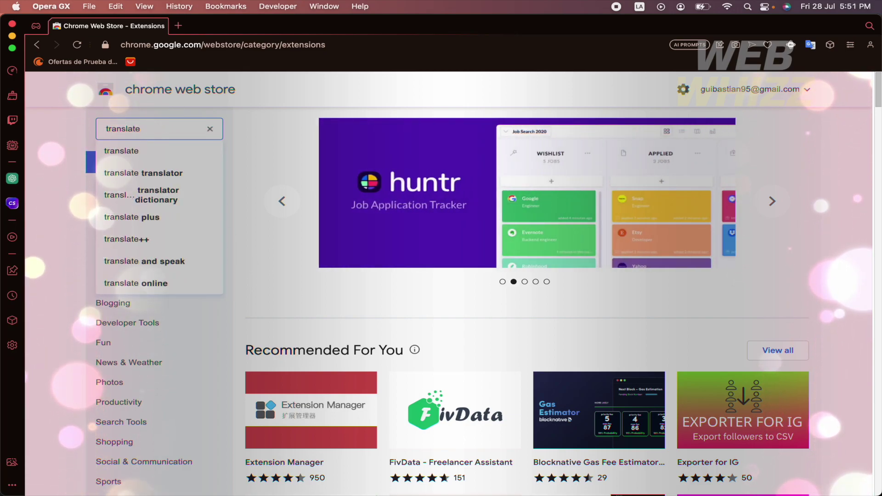
key(Return)
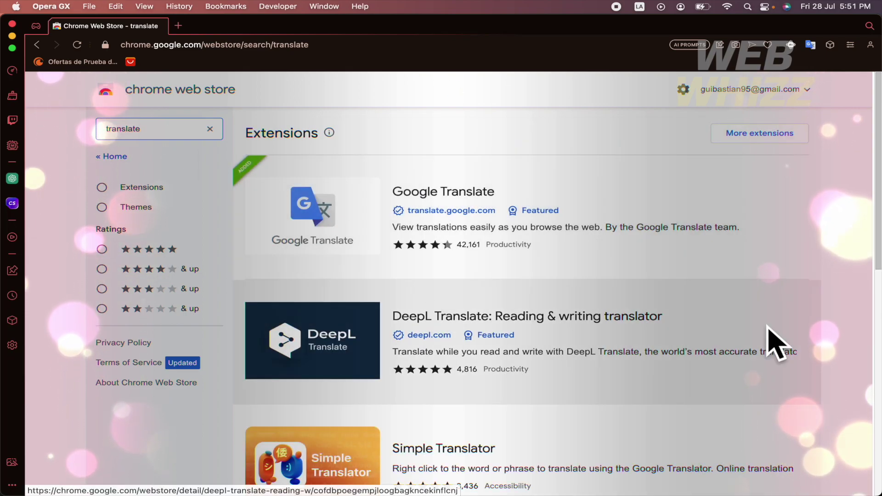
scroll(769, 329, down, 3)
scroll(769, 328, up, 2)
scroll(770, 328, up, 1)
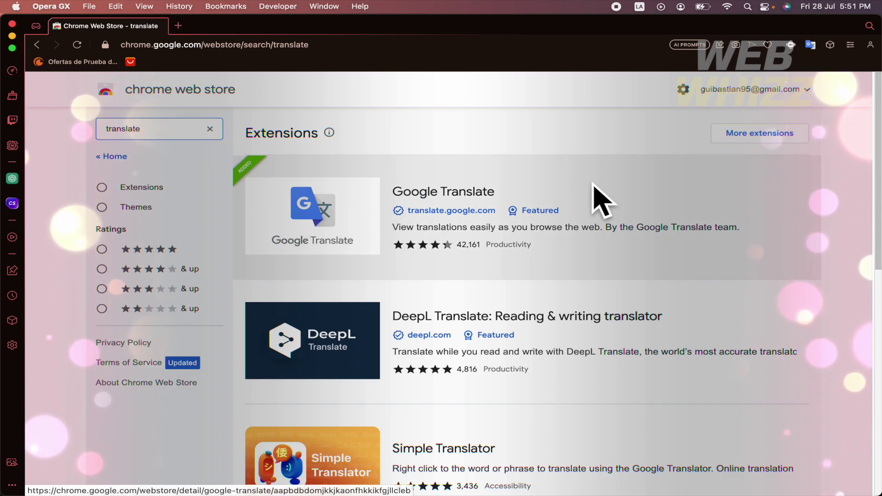
View the Google Translate extension's details, then open the DeepL Translate extension page.
click(344, 228)
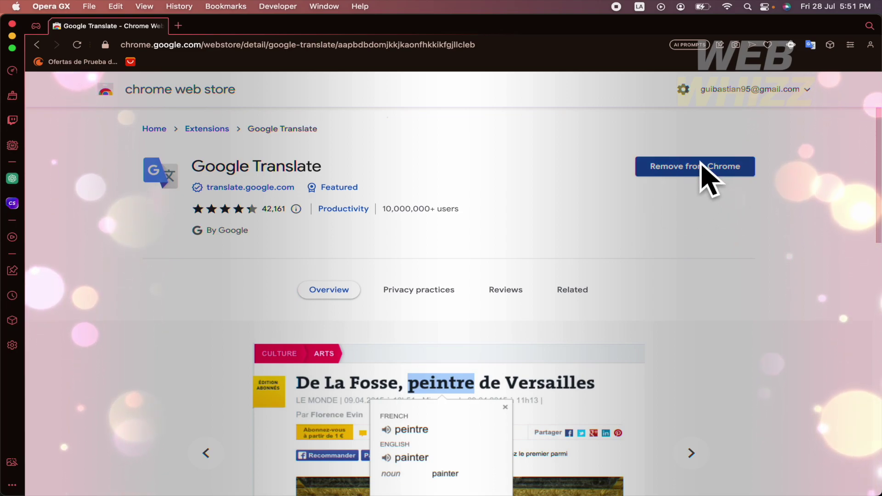
scroll(370, 180, left, 5)
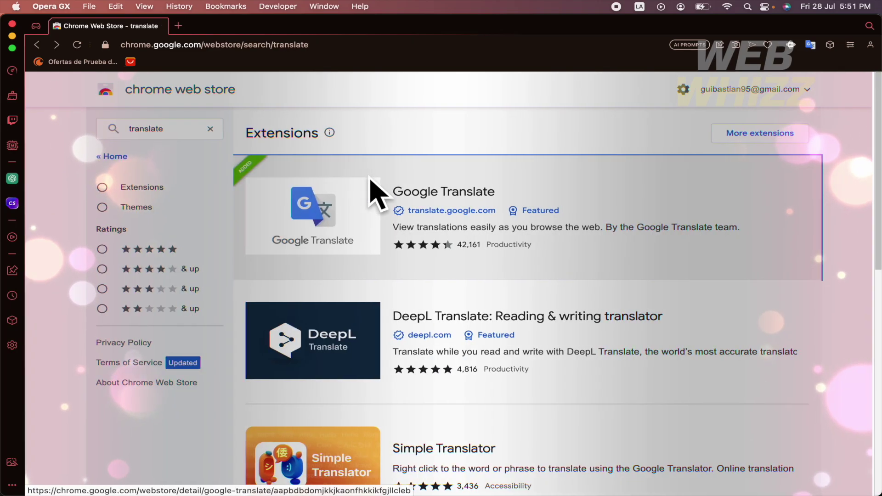
click(329, 344)
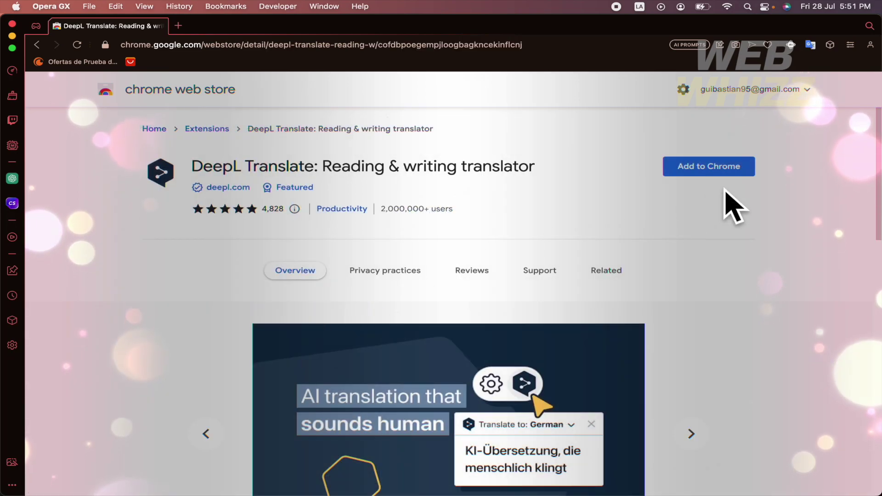
Add DeepL Translate to Opera GX, confirm the install, and dismiss the extension-added notice.
click(685, 163)
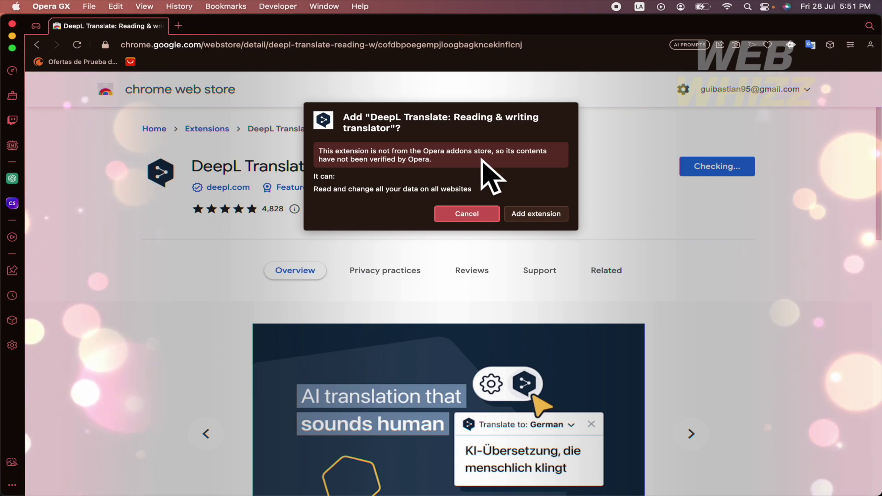
click(535, 214)
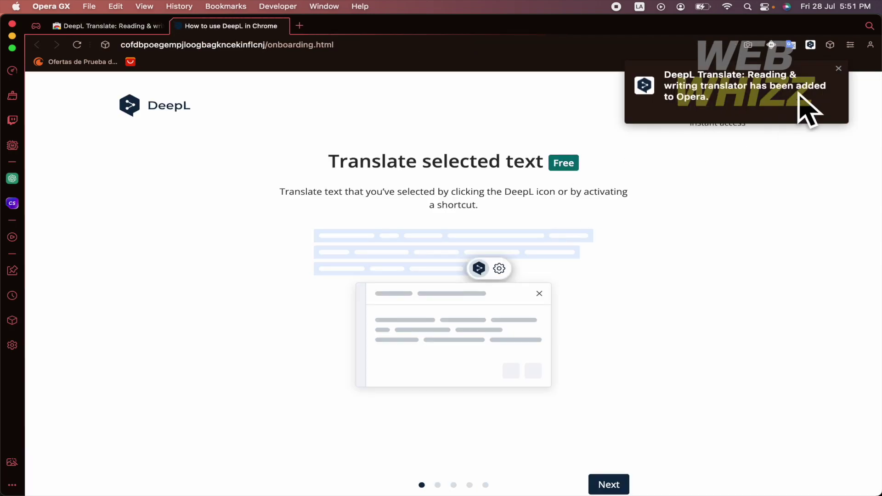
click(837, 69)
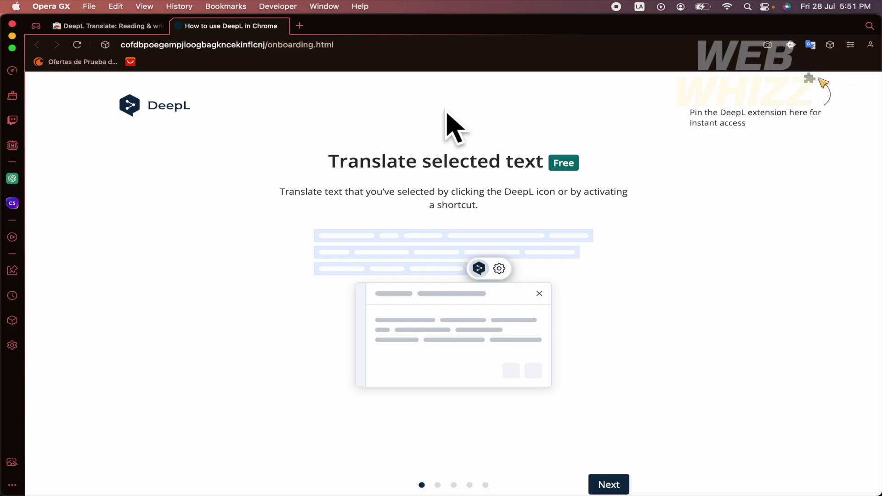
Close the DeepL welcome page and search Google for 'blog' in a new tab.
click(177, 26)
key(super+t)
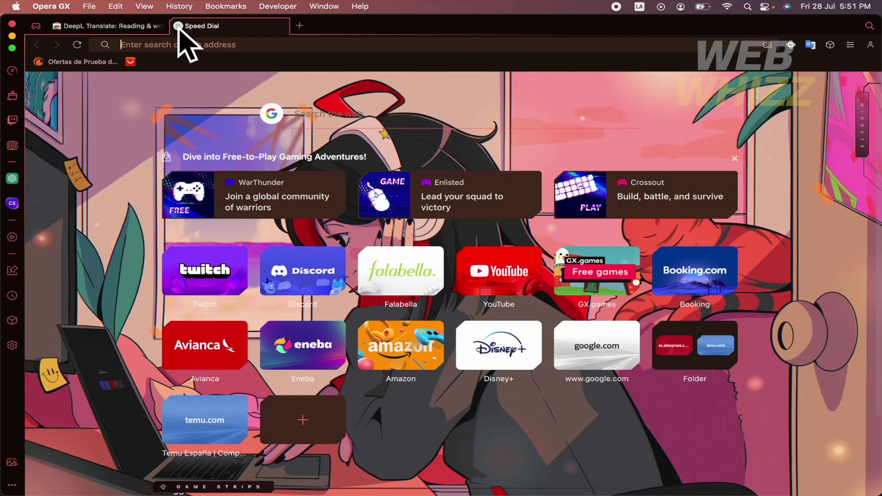
text(blog)
key(Return)
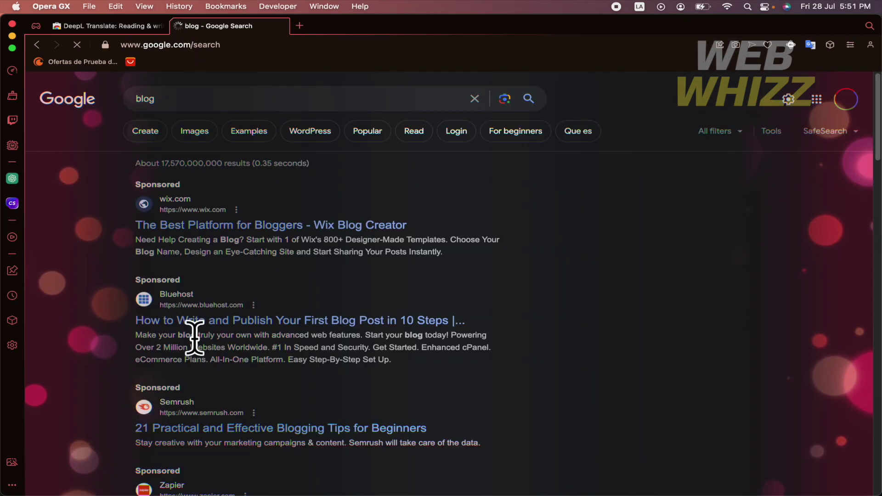
scroll(195, 338, down, 3)
scroll(202, 342, down, 6)
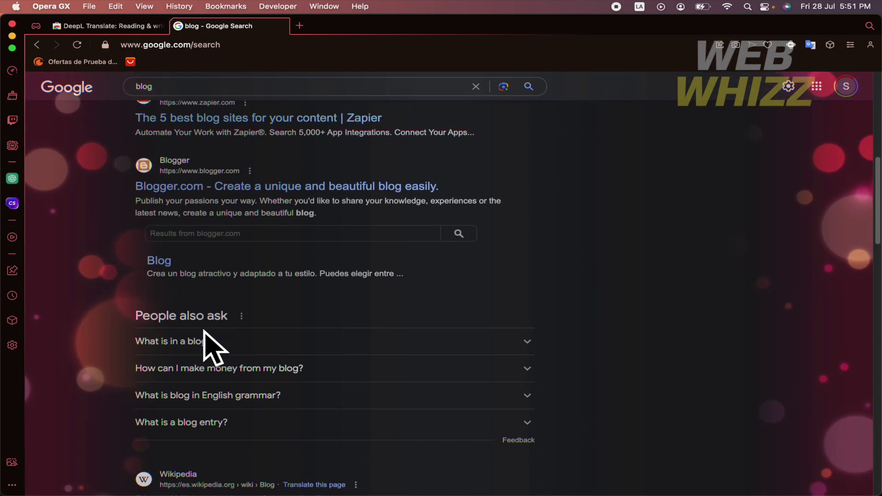
scroll(205, 335, down, 8)
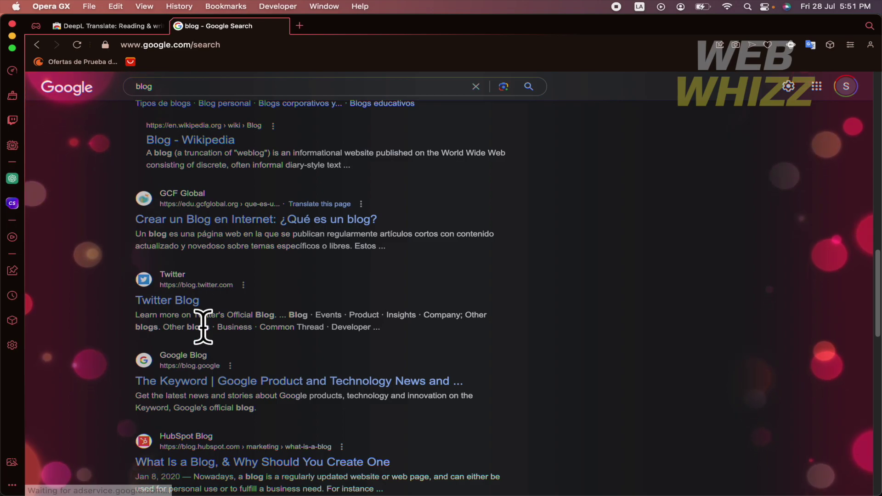
scroll(216, 241, up, 8)
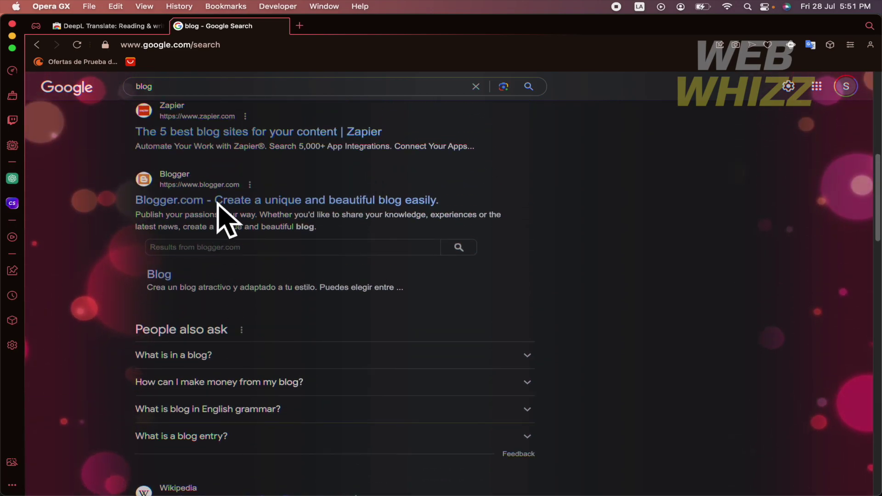
Open the Blogger.com result, then return to the 'blog' search results.
click(218, 203)
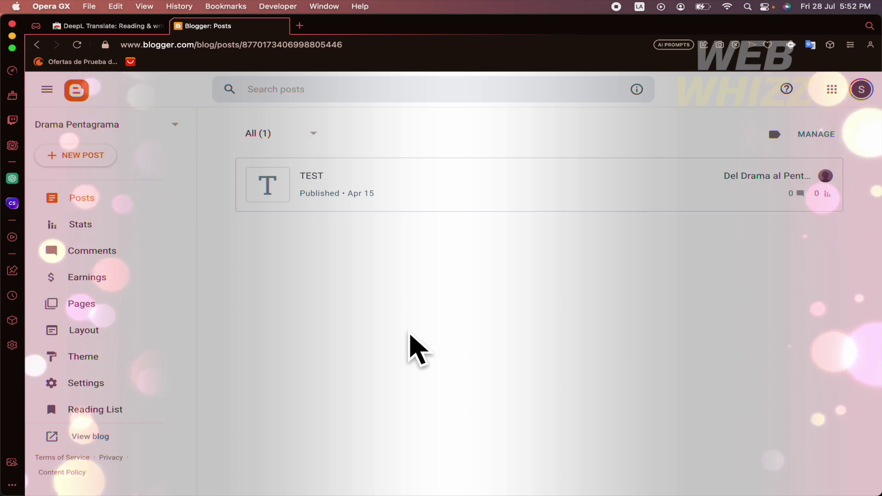
key(super+Left)
scroll(380, 275, up, 5)
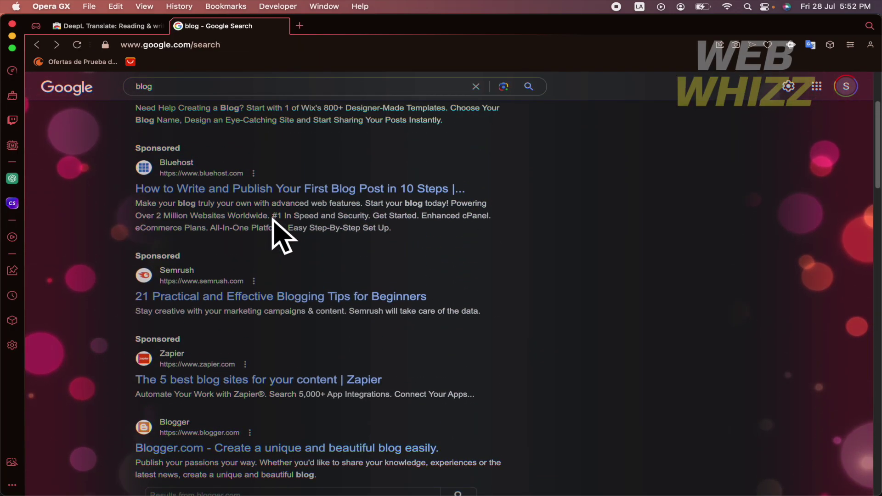
Open the Semrush blogging tips article and close its free-account sign-up popup.
click(242, 294)
scroll(374, 309, down, 4)
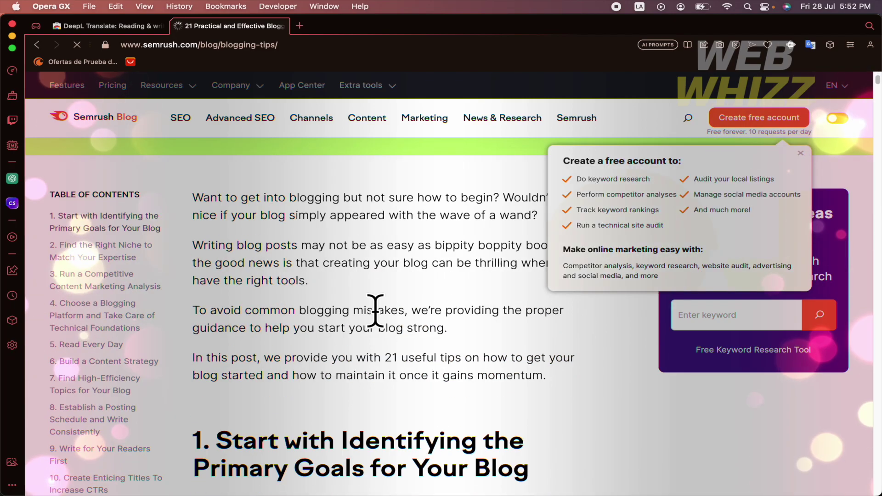
click(798, 138)
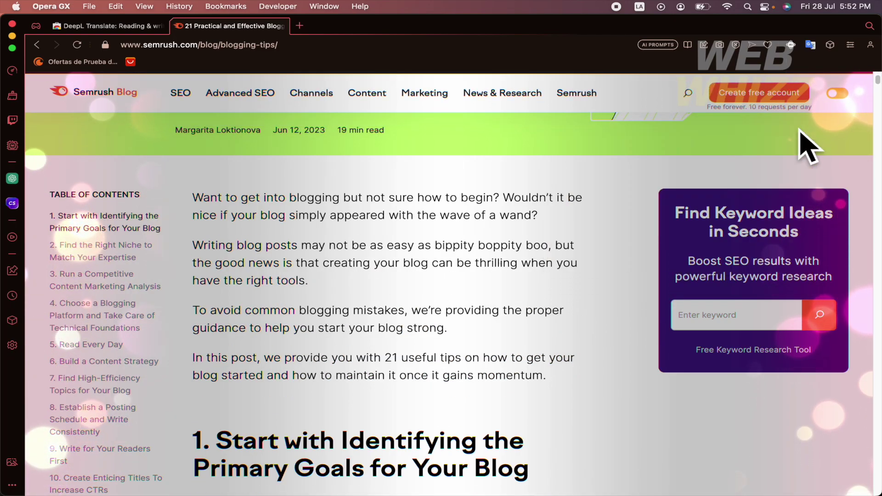
Pin the DeepL Translate extension to the toolbar from the extensions list.
click(828, 47)
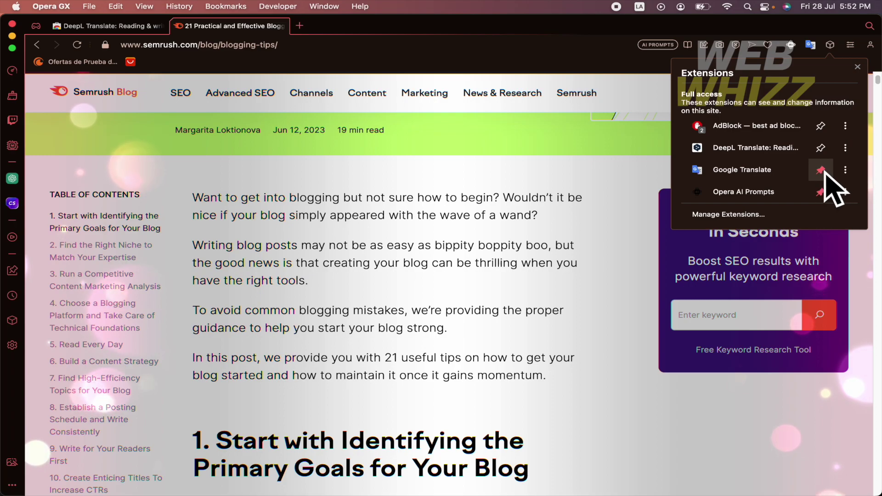
click(820, 192)
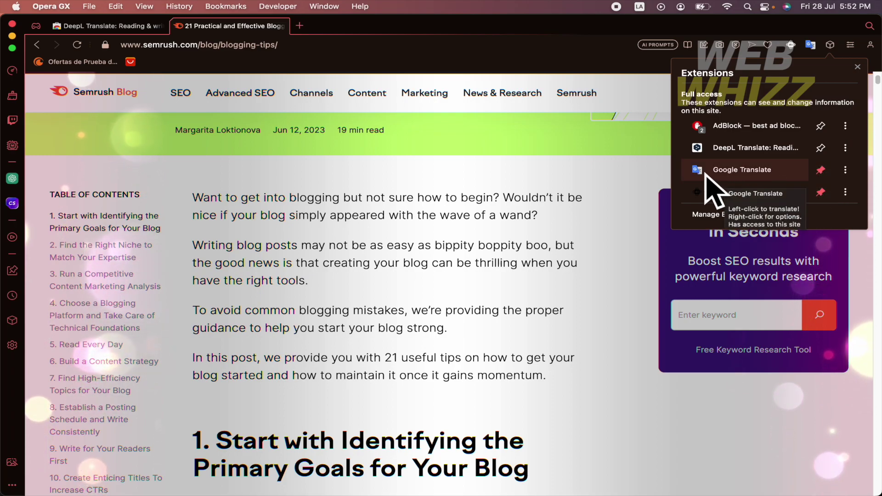
click(820, 147)
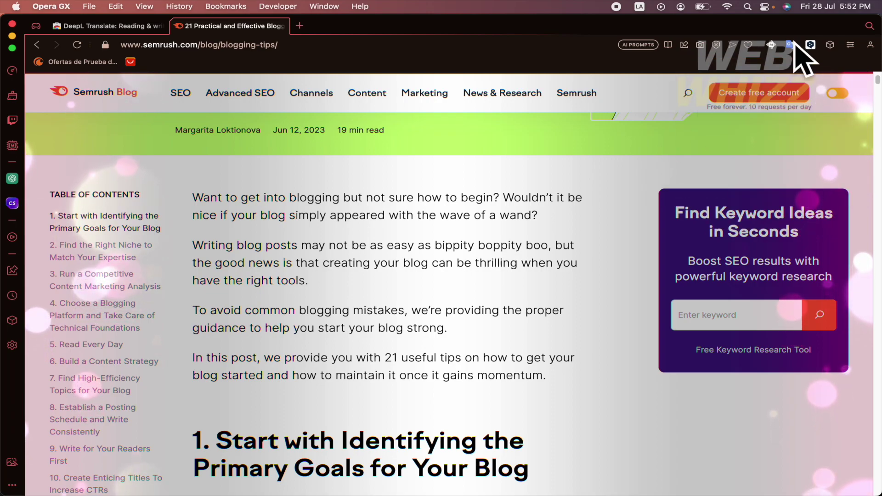
scroll(399, 243, up, 1)
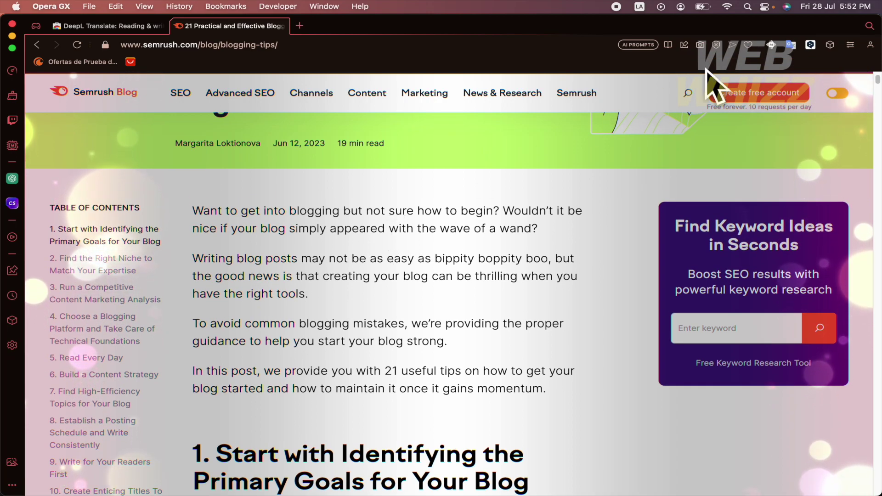
scroll(547, 239, down, 1)
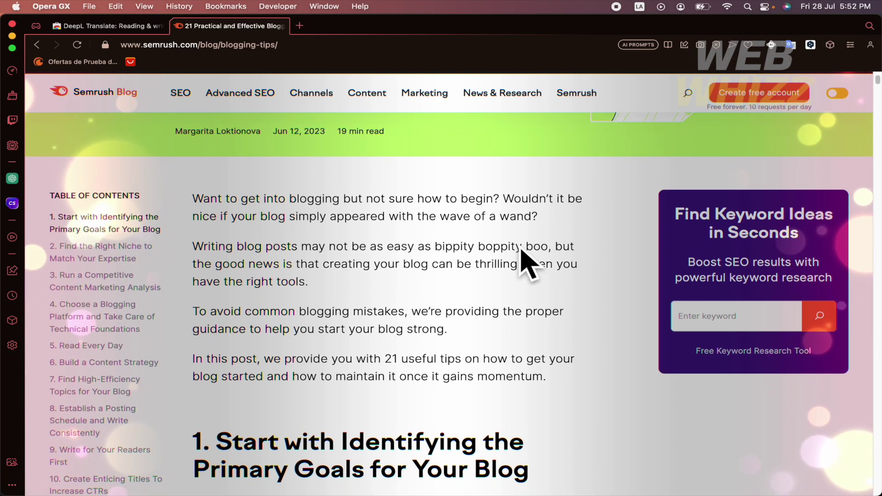
Translate the whole Semrush article into German with the Google Translate extension.
click(790, 45)
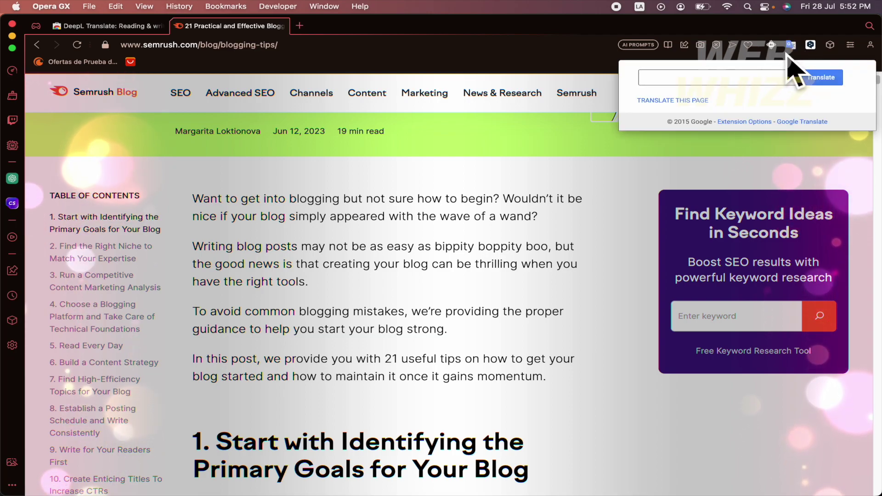
click(679, 101)
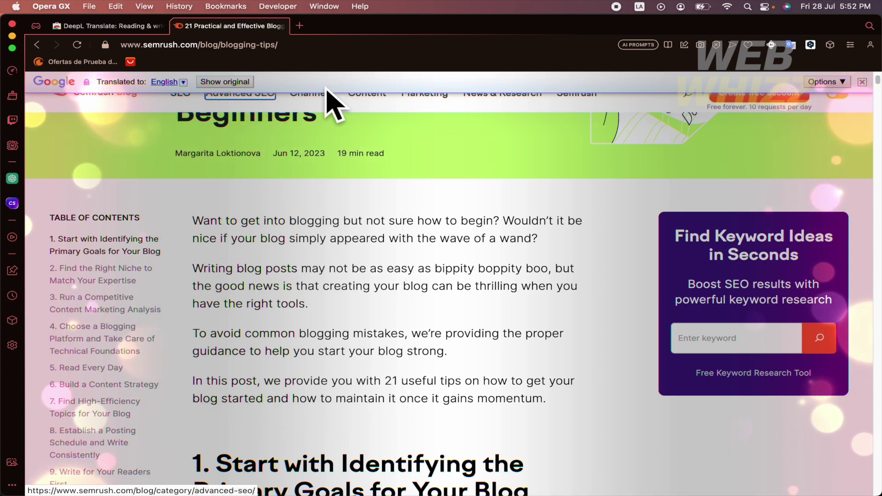
click(181, 84)
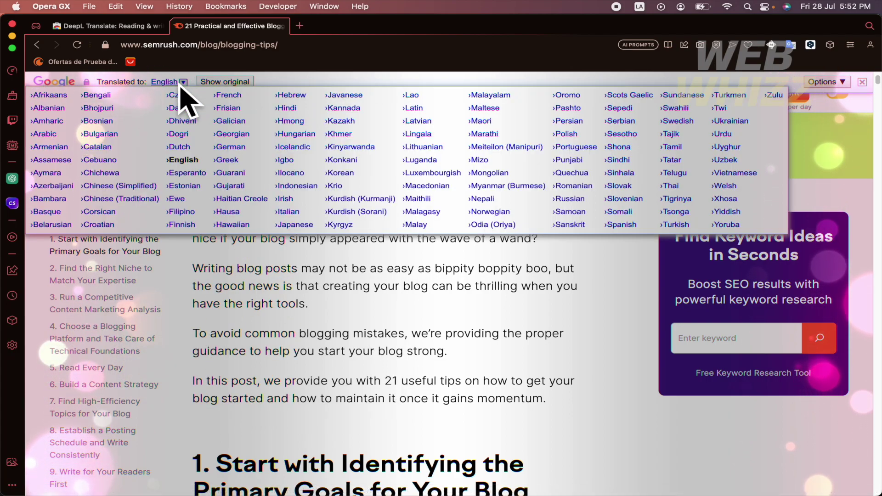
click(235, 148)
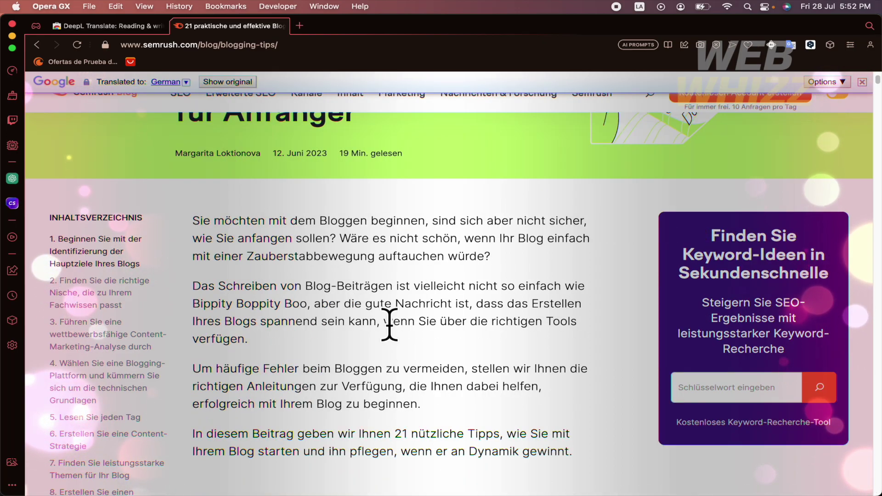
Scroll through the German version, then restore the English original.
scroll(389, 325, down, 15)
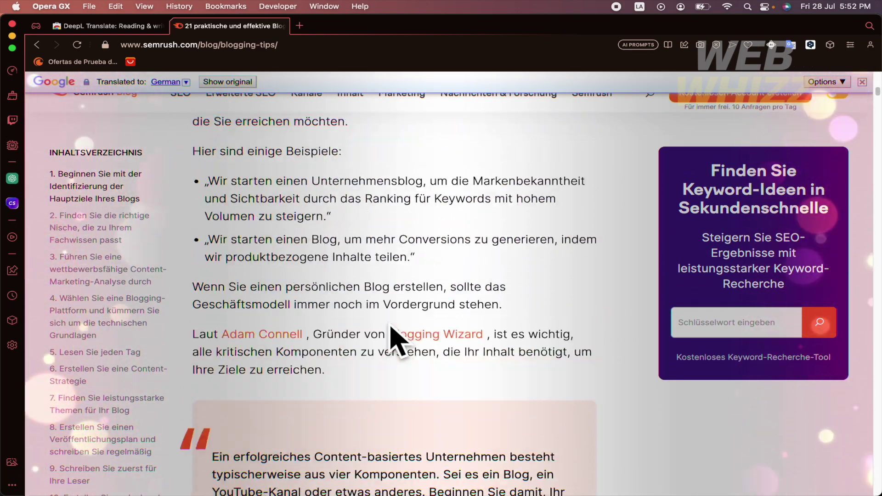
scroll(392, 339, up, 10)
scroll(393, 339, down, 2)
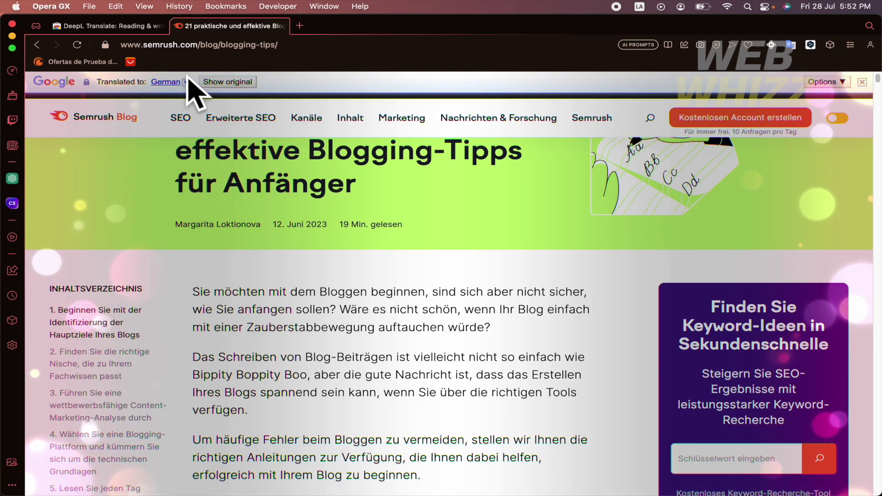
click(241, 82)
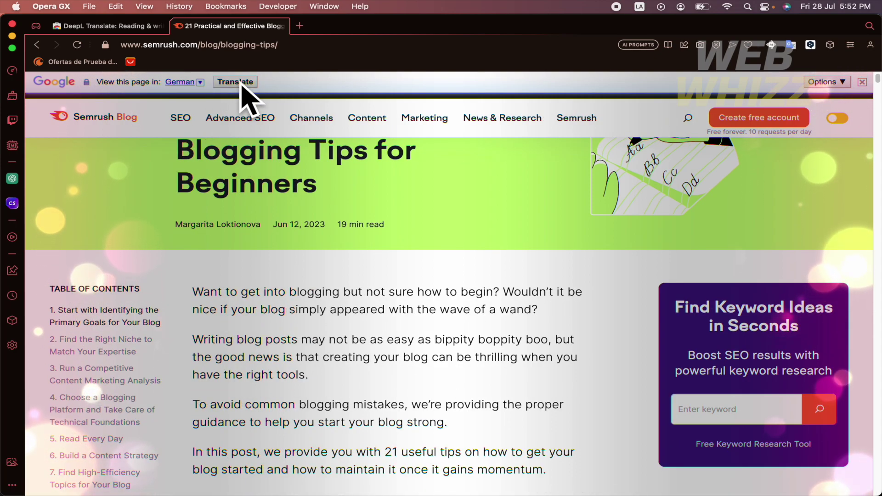
click(809, 45)
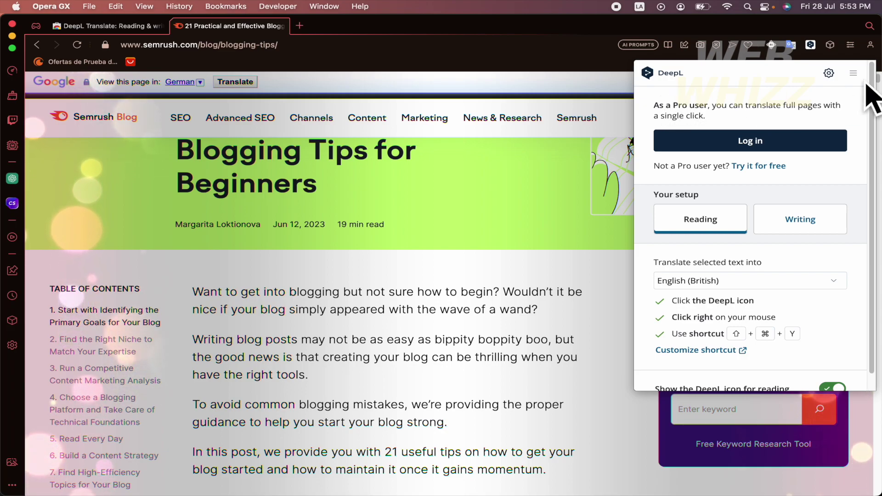
click(809, 41)
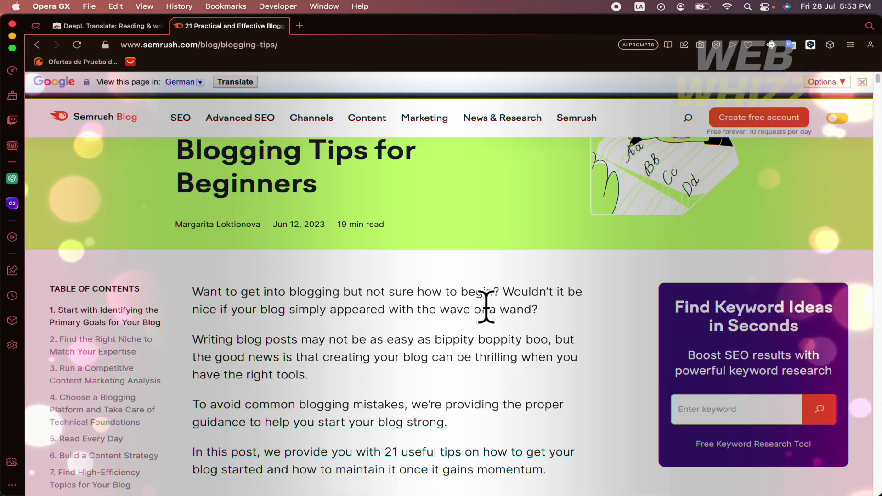
scroll(492, 320, down, 3)
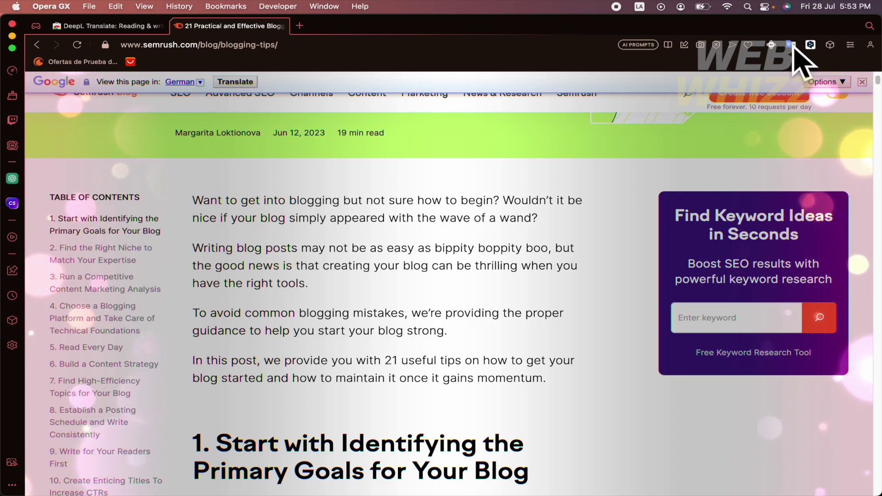
scroll(413, 287, up, 2)
scroll(413, 287, up, 5)
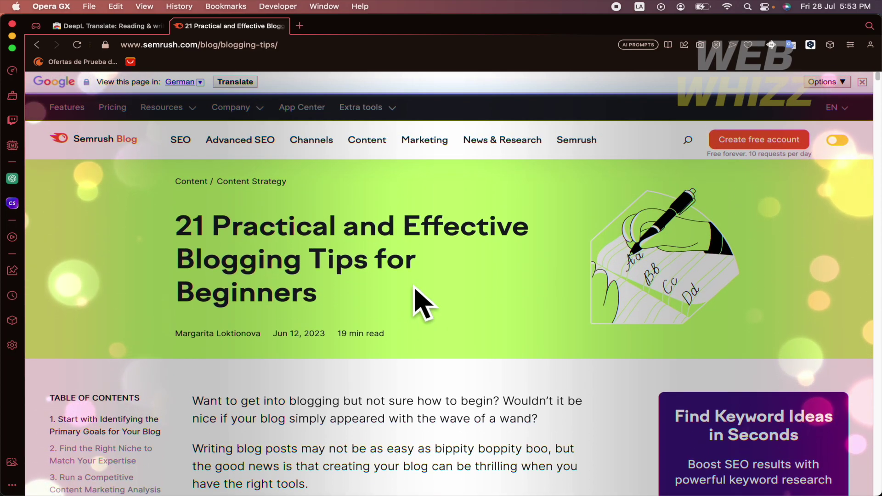